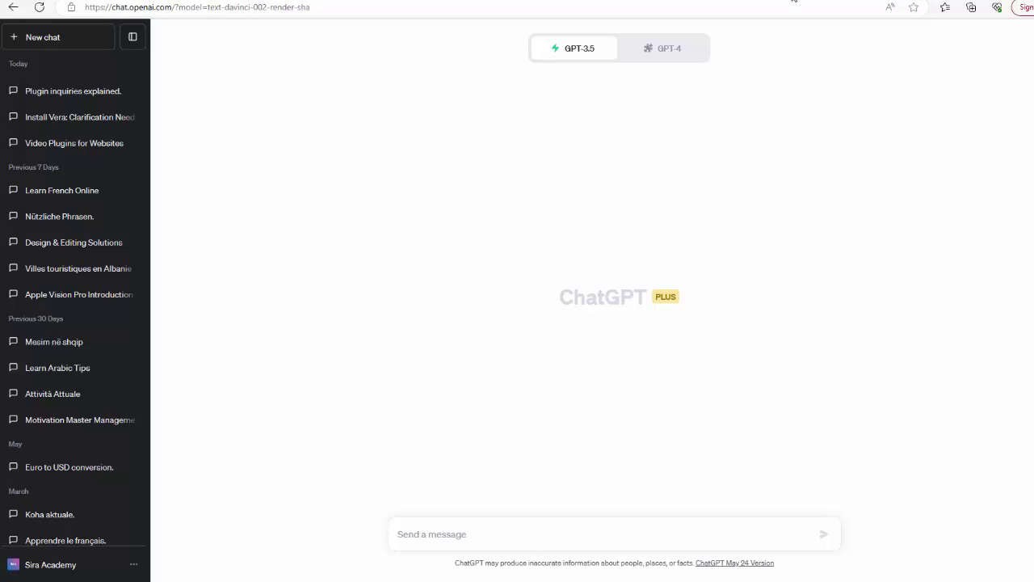
- Look over the OpenAI ChatGPT page and the beta feature options in settings
left_click(793, 2)
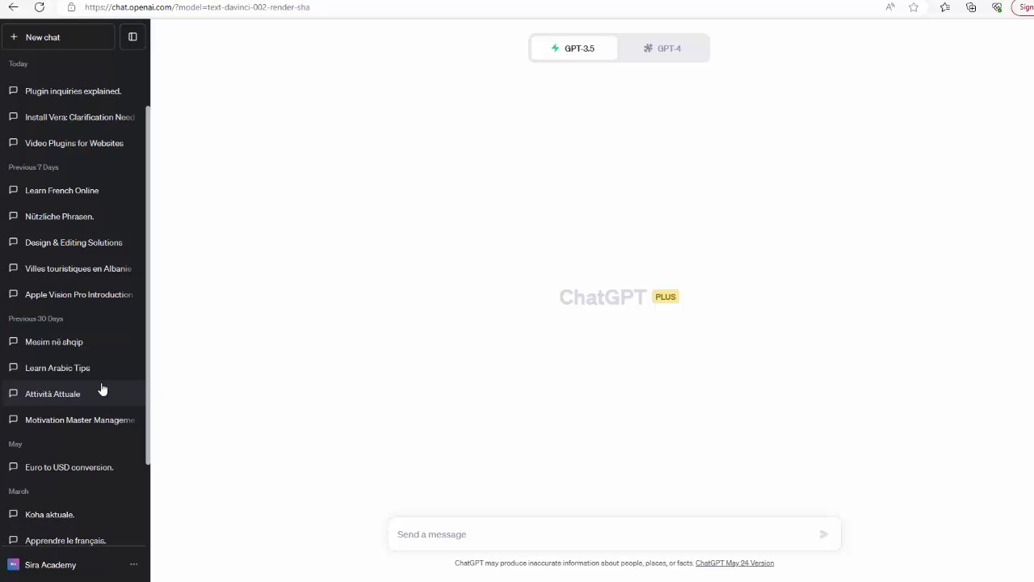
scroll(72, 460, "down", 3)
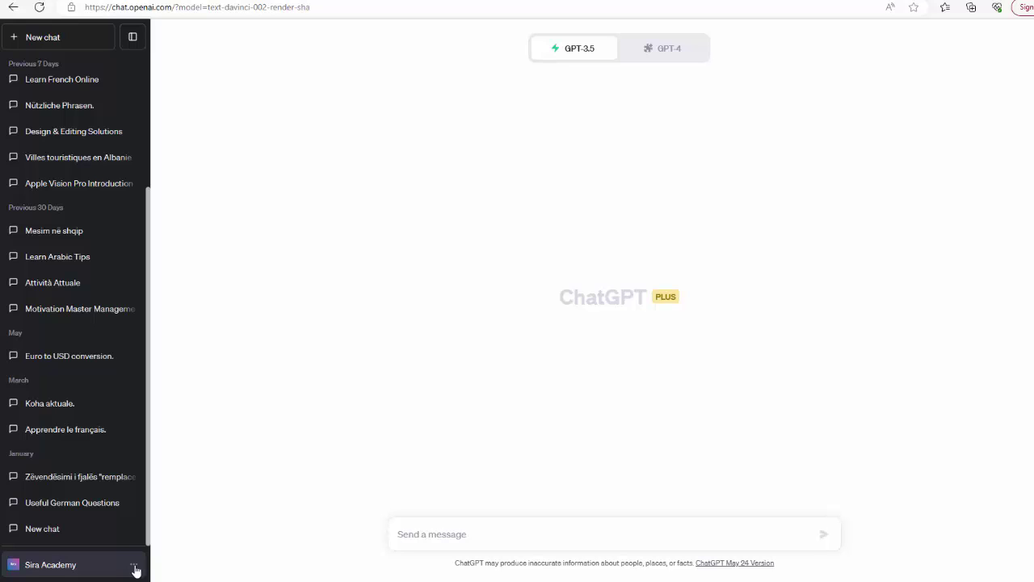
left_click(135, 568)
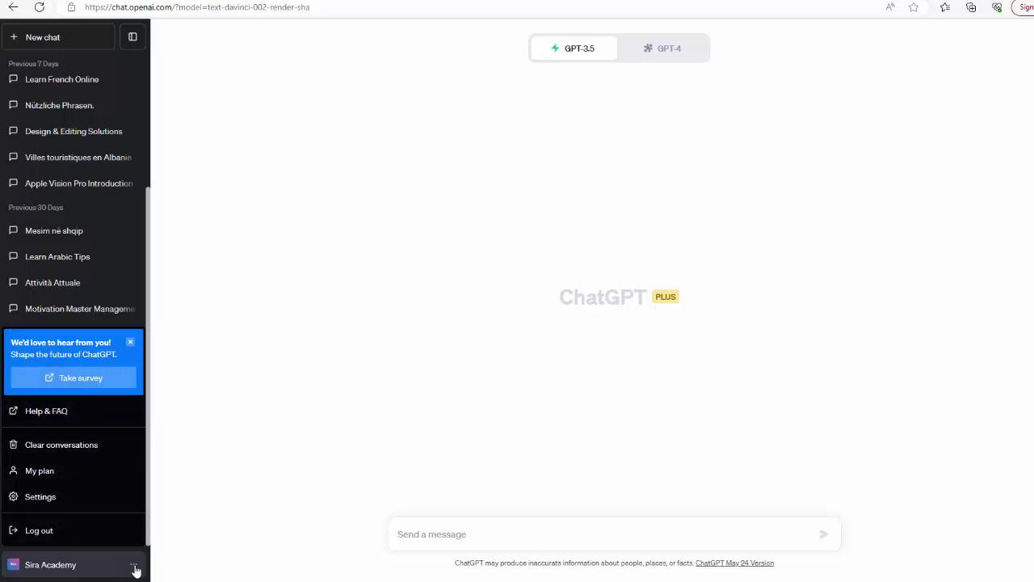
left_click(66, 507)
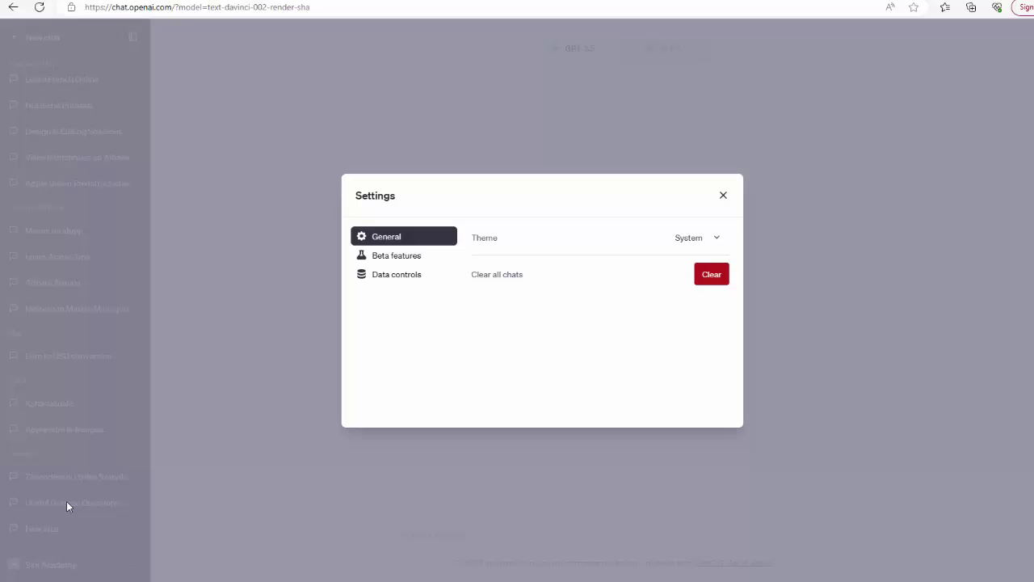
left_click(417, 257)
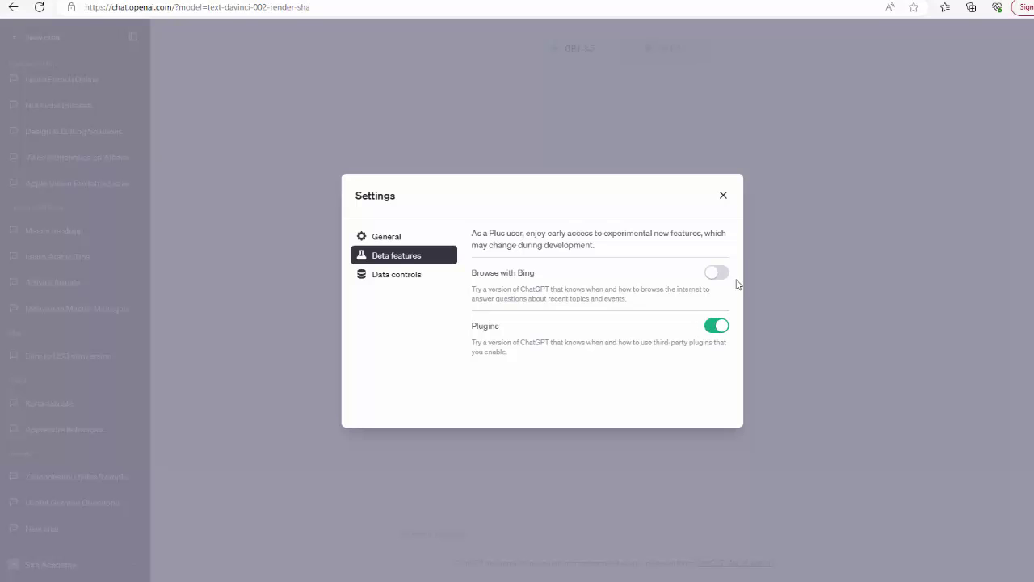
left_click(723, 196)
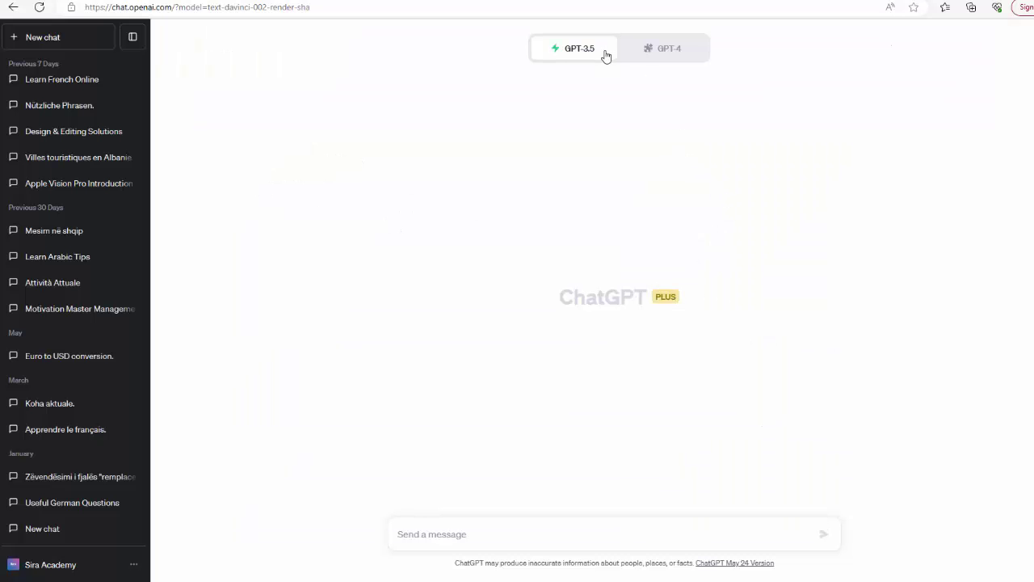
- Switch the chat to GPT-4 in Plugins mode and enable the Visla plugin
left_click(671, 56)
left_click(607, 186)
mouse_move(664, 49)
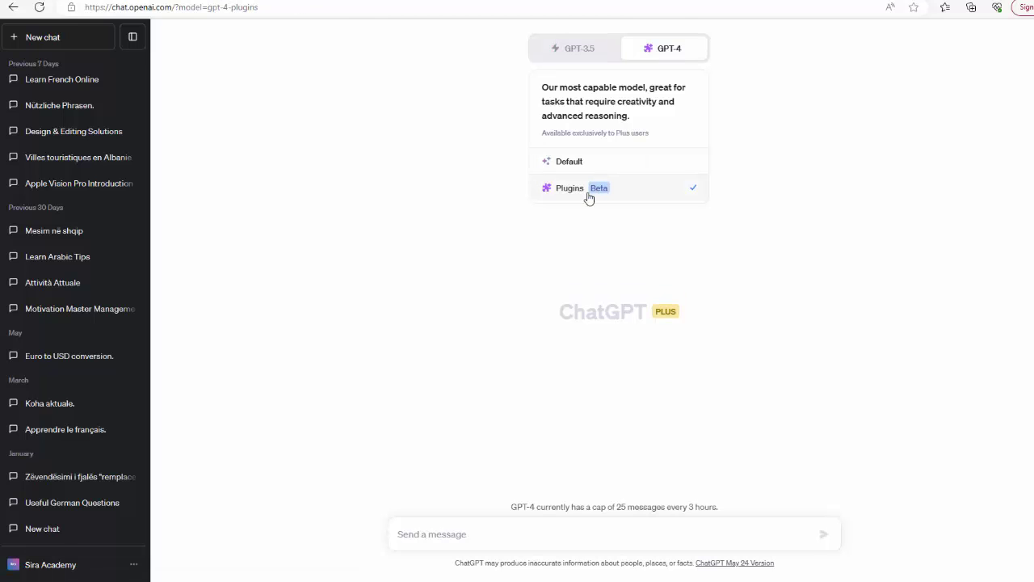
left_click(578, 194)
left_click(696, 190)
left_click(652, 82)
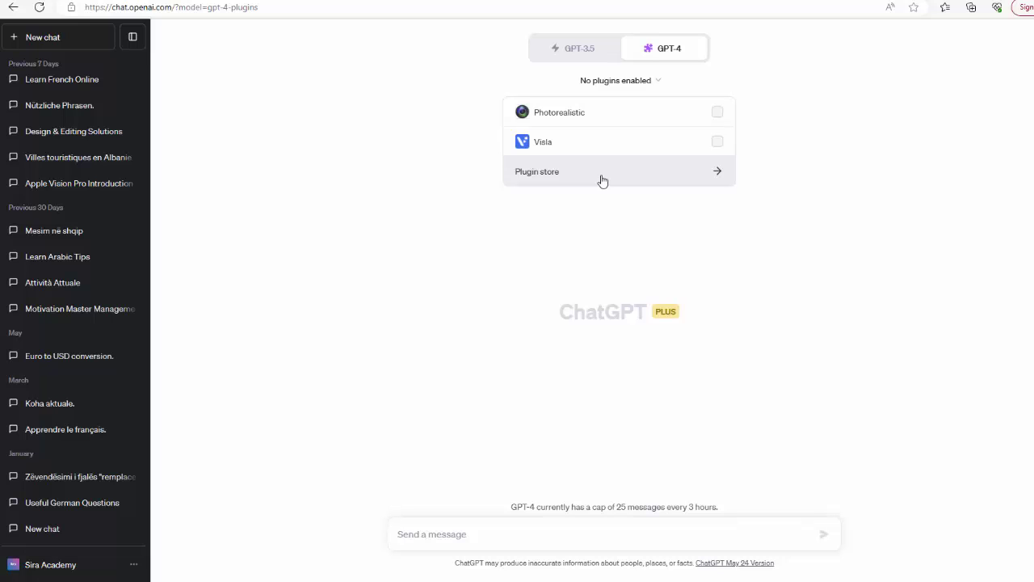
mouse_move(619, 142)
left_click(592, 155)
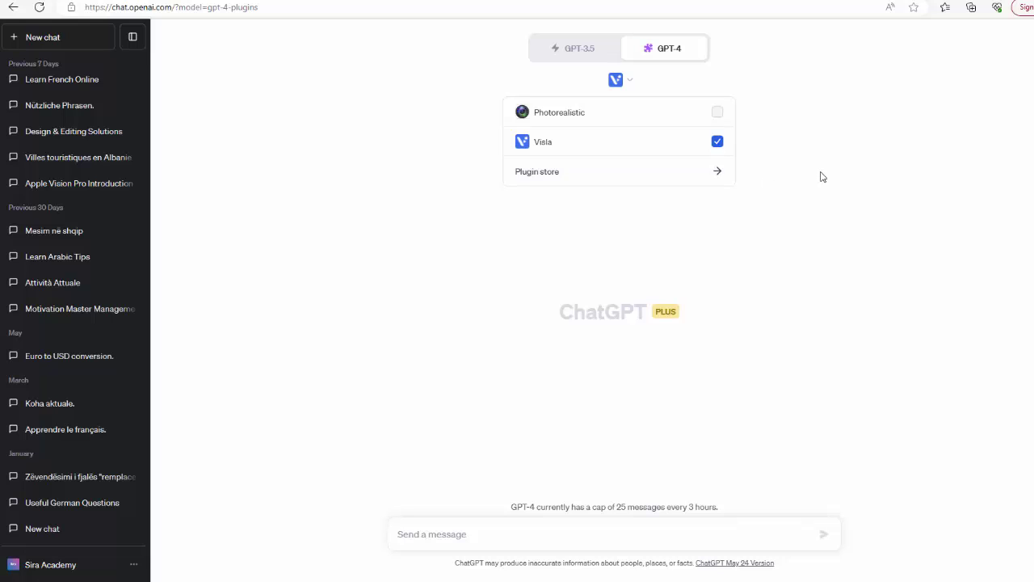
left_click(718, 239)
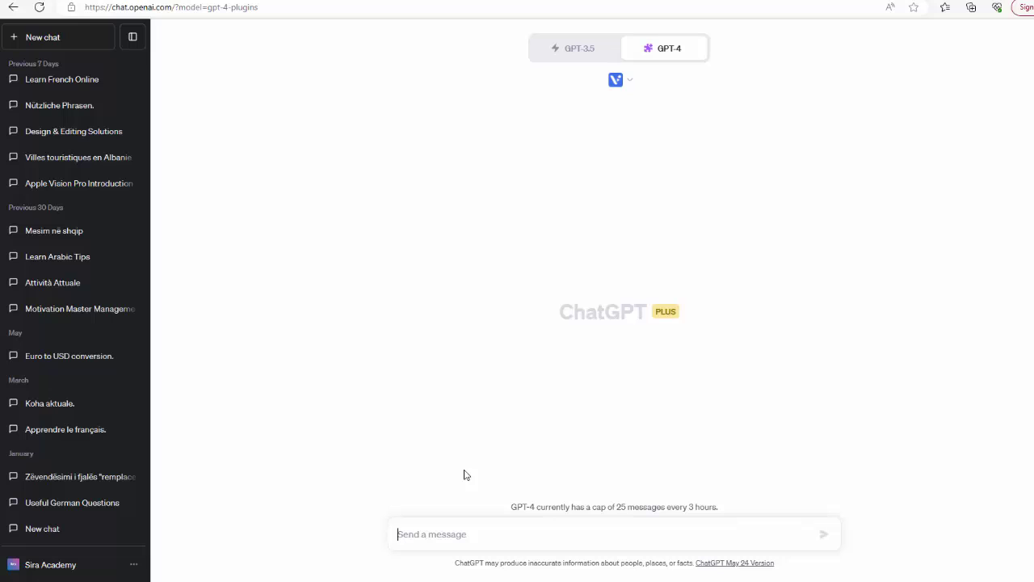
- Send GPT-4 the prompt 'create a video about skipping heart'
type("cr")
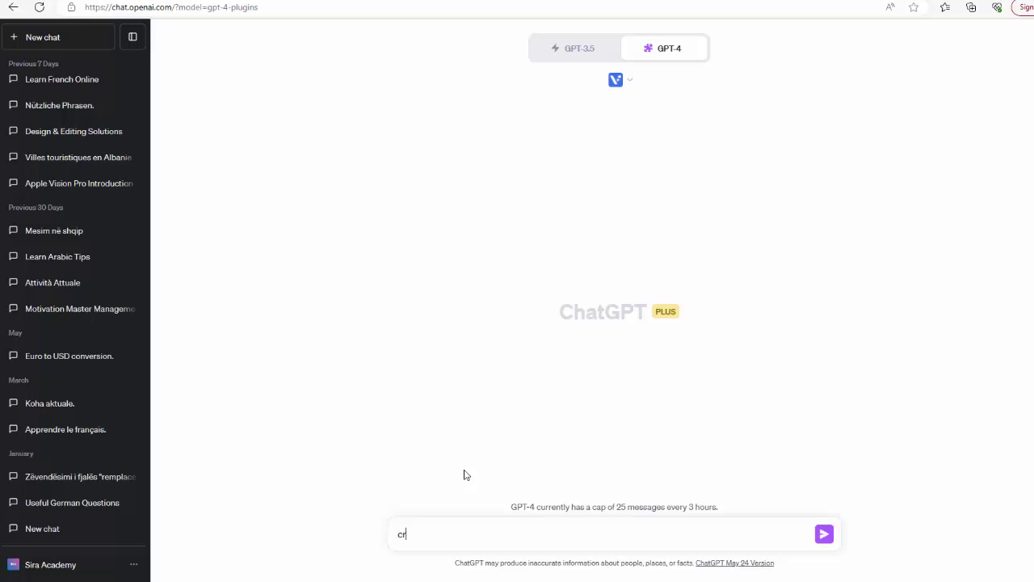
type("eate a vi")
type("deo about sk")
type("ipping heart")
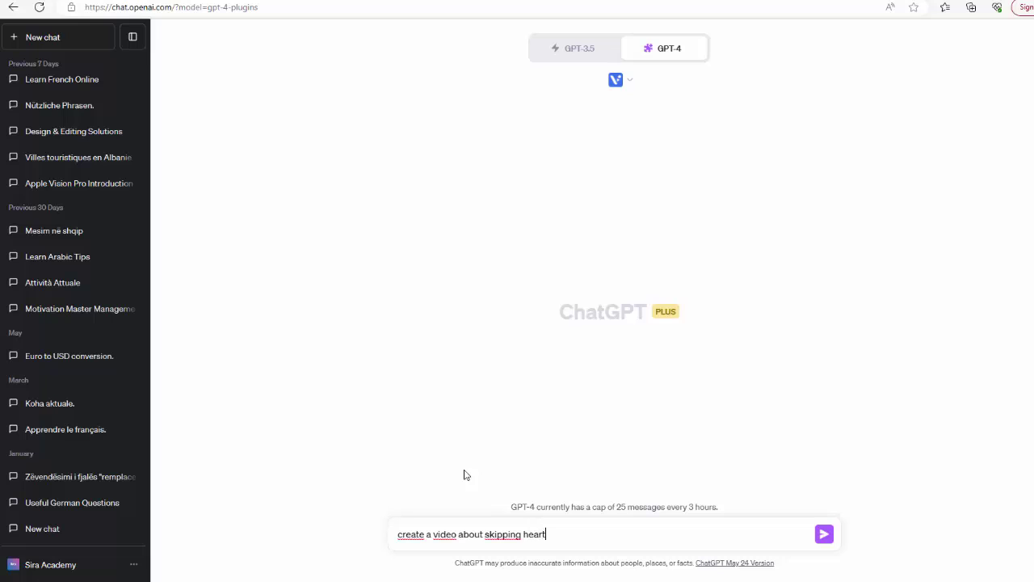
left_click(825, 534)
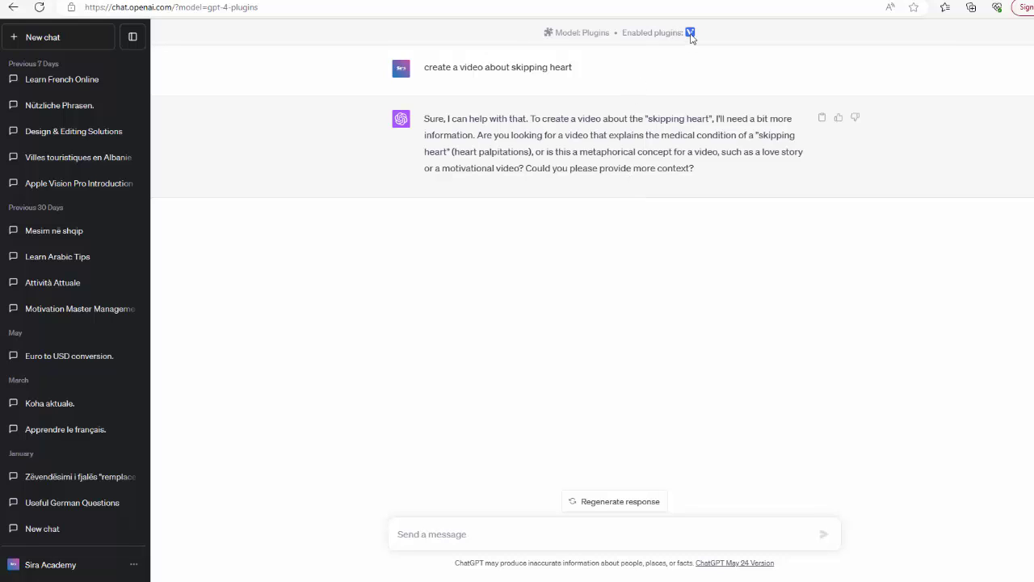
- Send the follow-up 'i want a video with visla' and expand the Visla plugin call details
left_click(642, 533)
type("a")
key("BackSpace")
type("i")
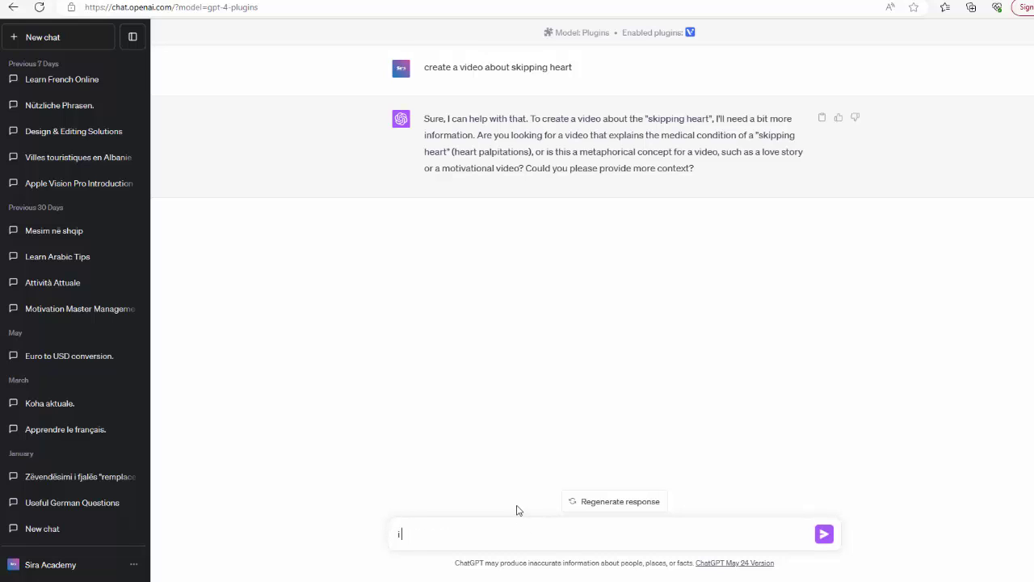
type(" want a video")
type(" with vis")
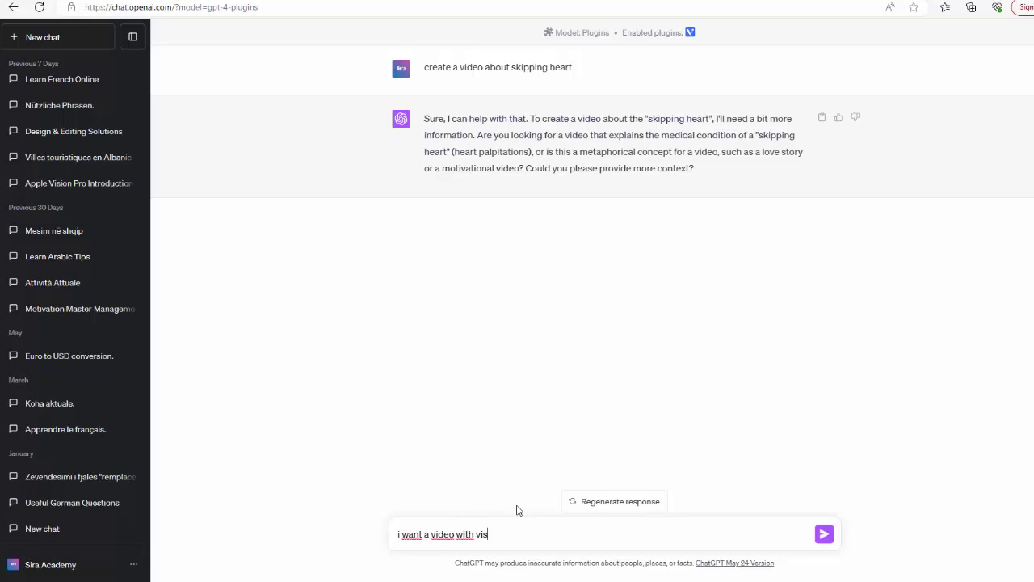
key("ctrl+a")
key("BackSpace")
key("Return")
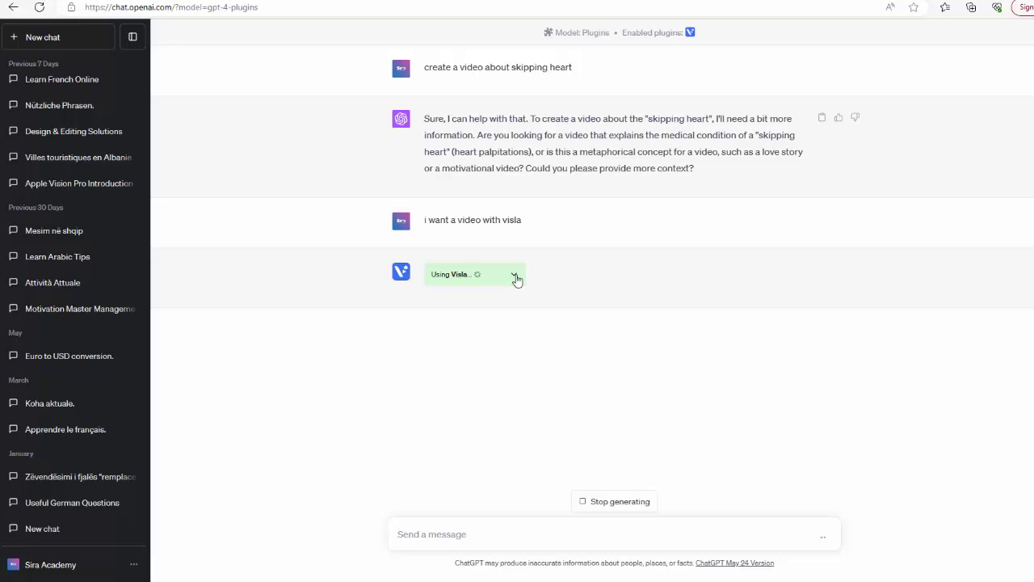
left_click(515, 276)
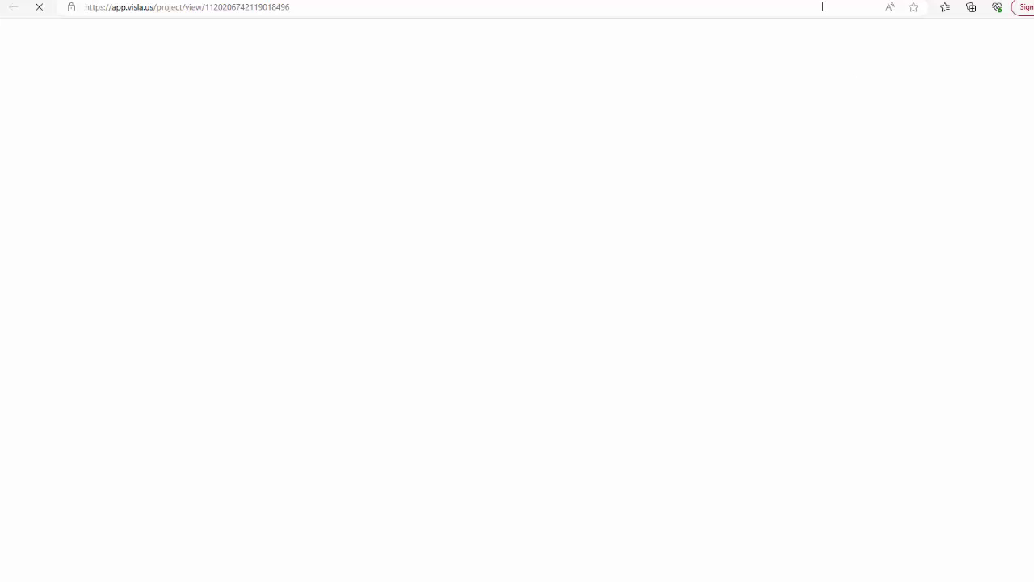
- Open the generated video in Visla and keep checking until the project finishes creating
key("ctrl+w")
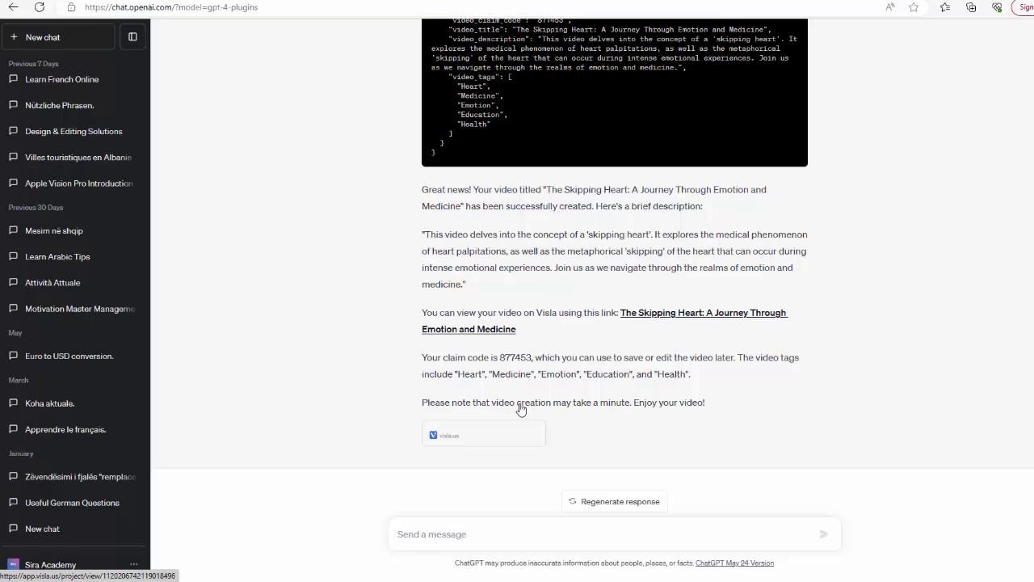
left_click(646, 313)
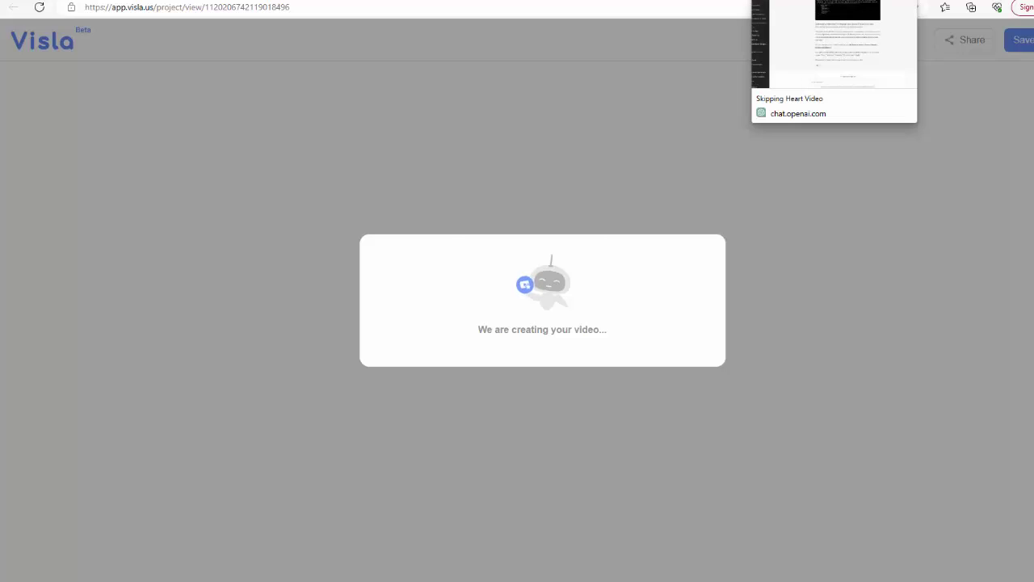
left_click(775, 0)
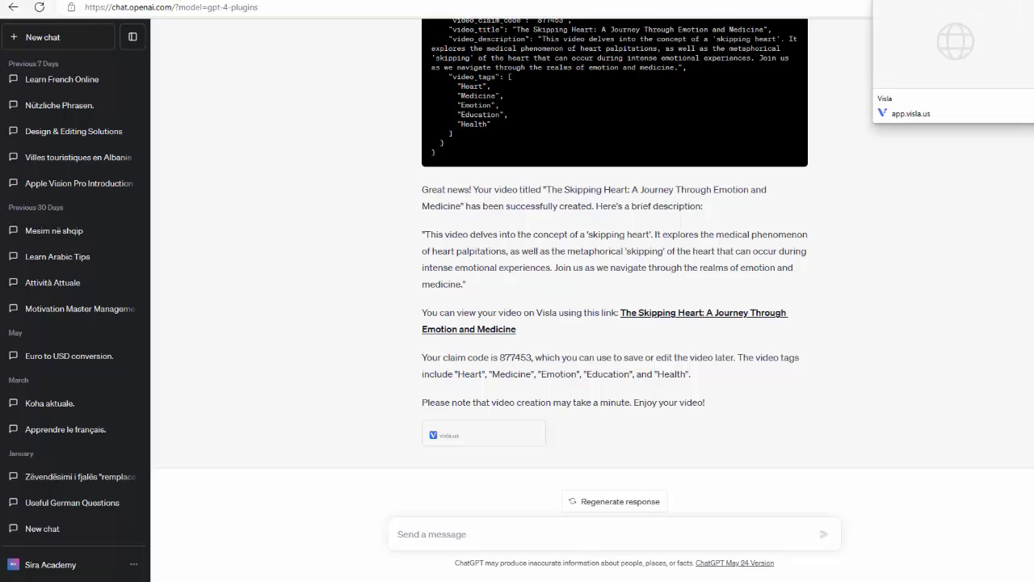
left_click(929, 0)
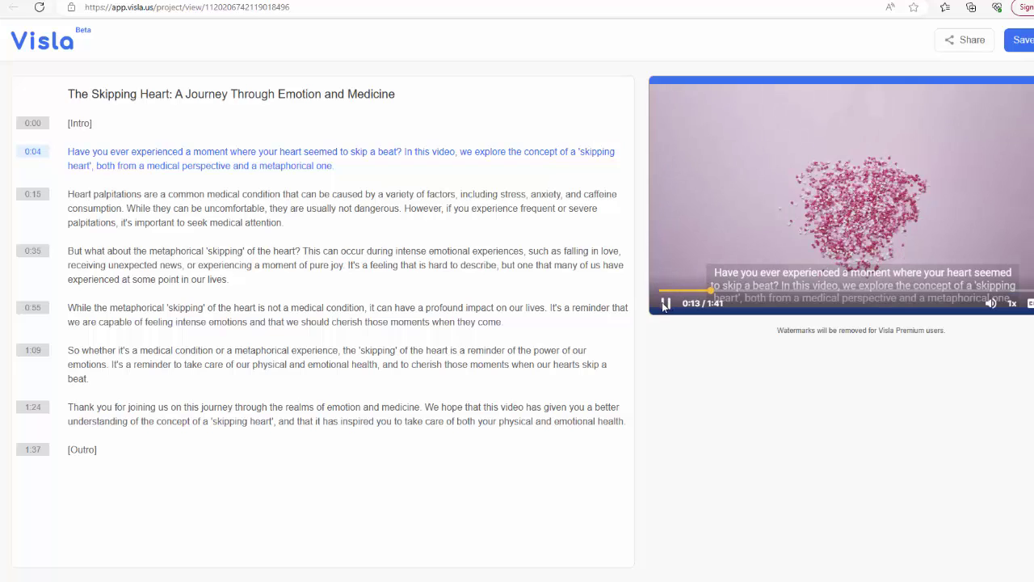
- Pause and save the Visla video, then scroll ChatGPT up to the plugin request and response
left_click(664, 303)
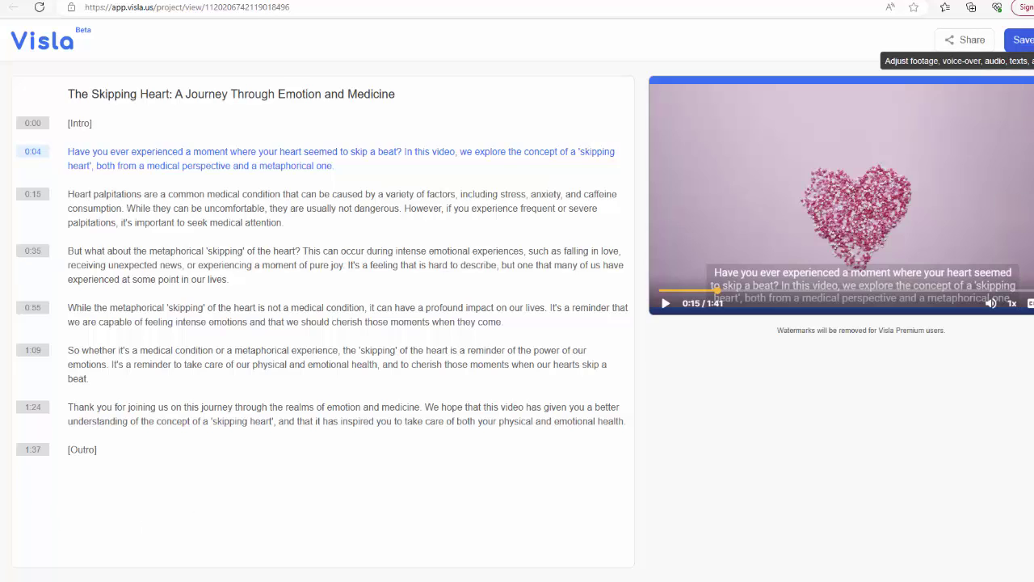
left_click(1019, 40)
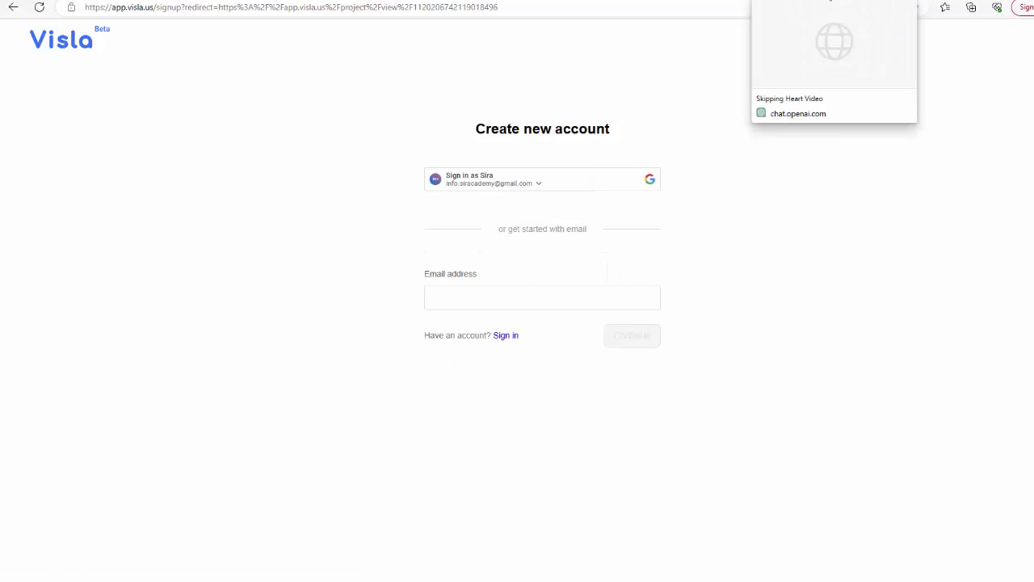
left_click(834, 0)
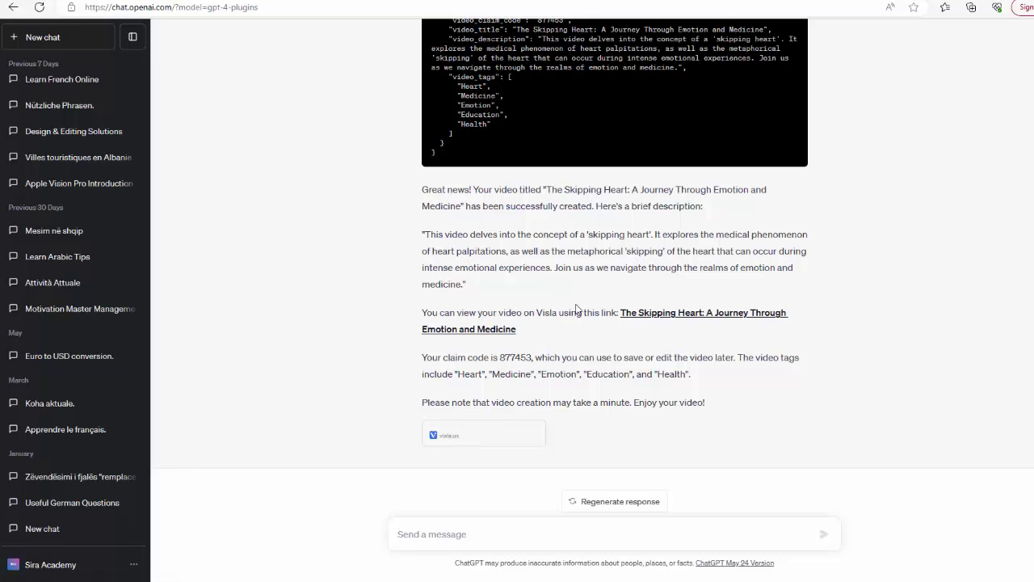
scroll(576, 306, "up", 2)
scroll(576, 305, "up", 2)
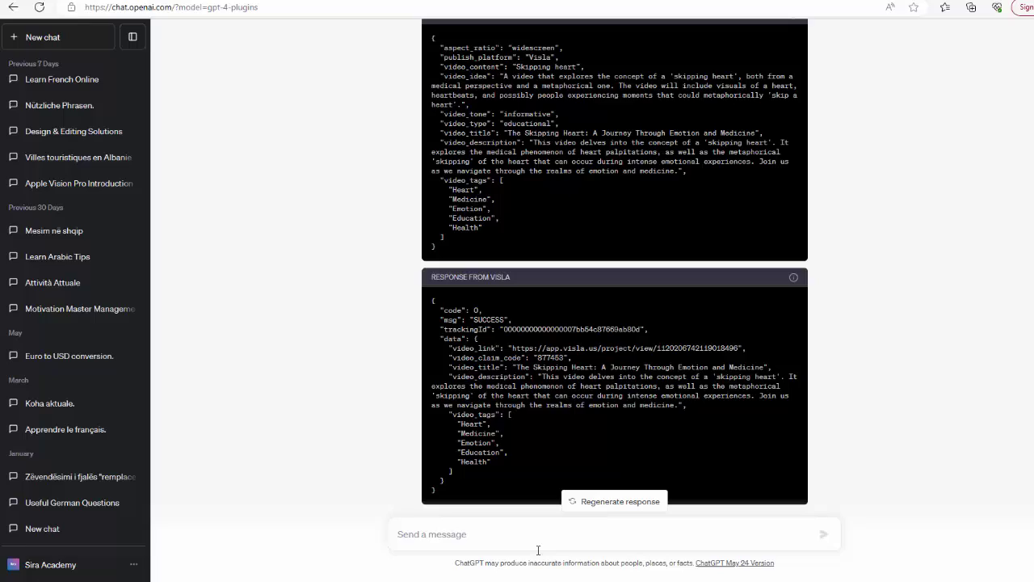